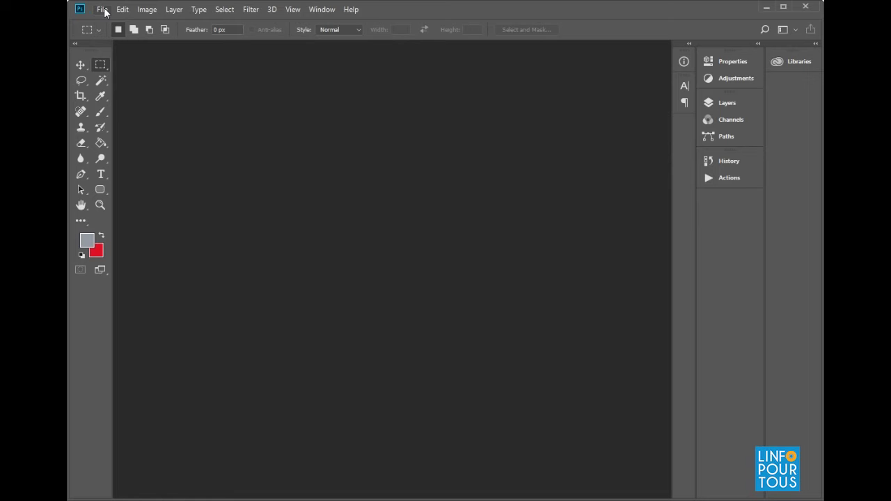
Step: Switch through the Move and Rectangular Marquee tools, ending on the Crop tool
{"action": "left_click", "coordinate": [80, 66]}
{"action": "left_click", "coordinate": [101, 65]}
{"action": "left_click", "coordinate": [81, 96]}
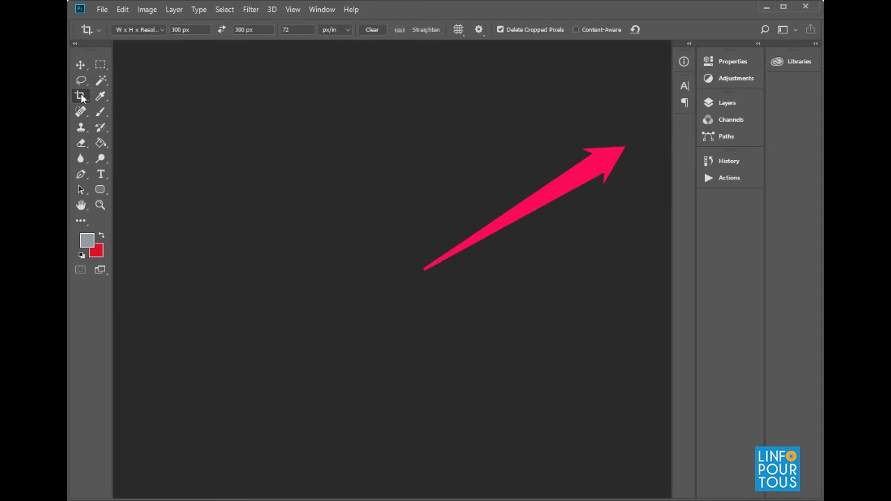
Step: Expand the Layers and Actions panels, then collapse them again
{"action": "left_click", "coordinate": [729, 102]}
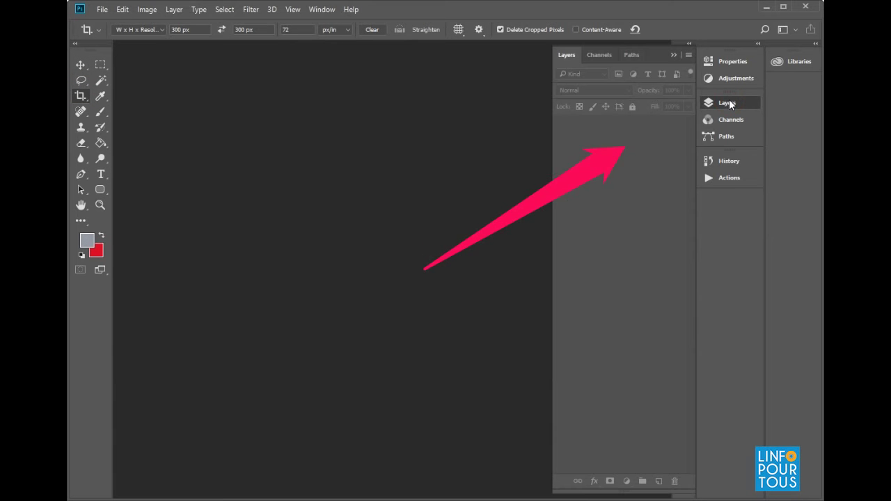
{"action": "left_click", "coordinate": [738, 178]}
{"action": "left_click", "coordinate": [738, 178]}
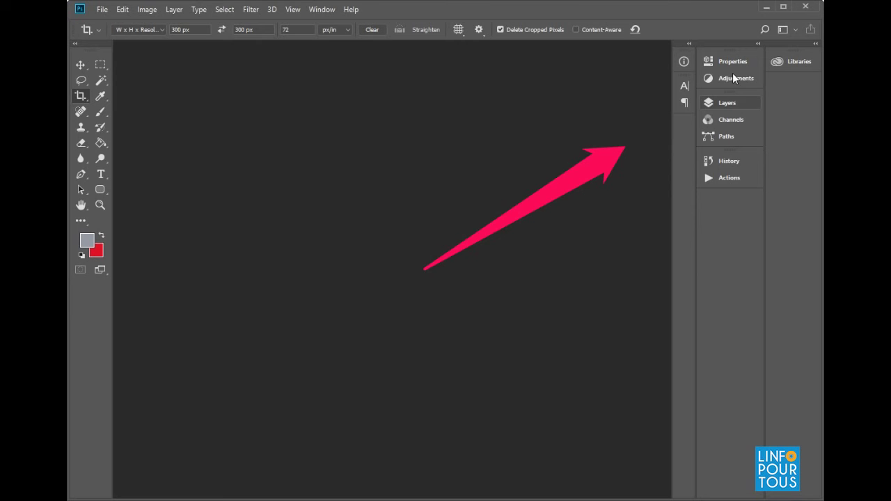
{"action": "left_click", "coordinate": [340, 197]}
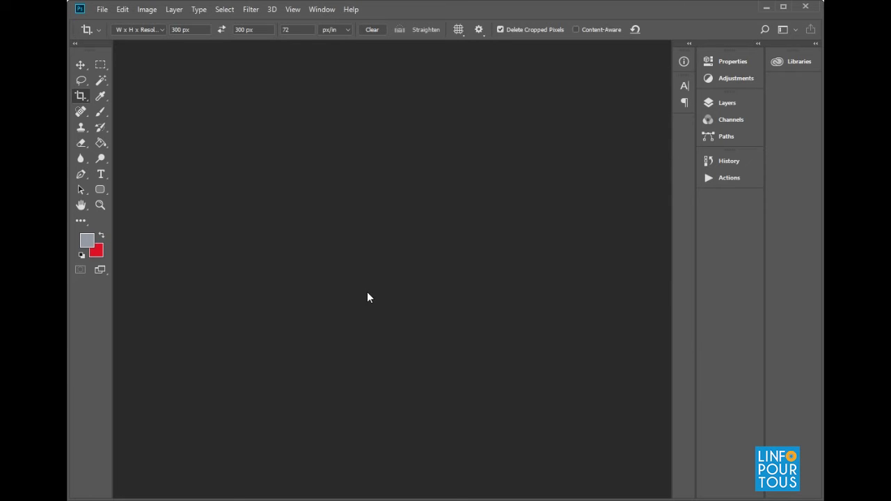
Step: Open maserati-granturismo-rosso-trionfale.png and switch to the Rectangular Marquee tool
{"action": "left_click", "coordinate": [102, 9]}
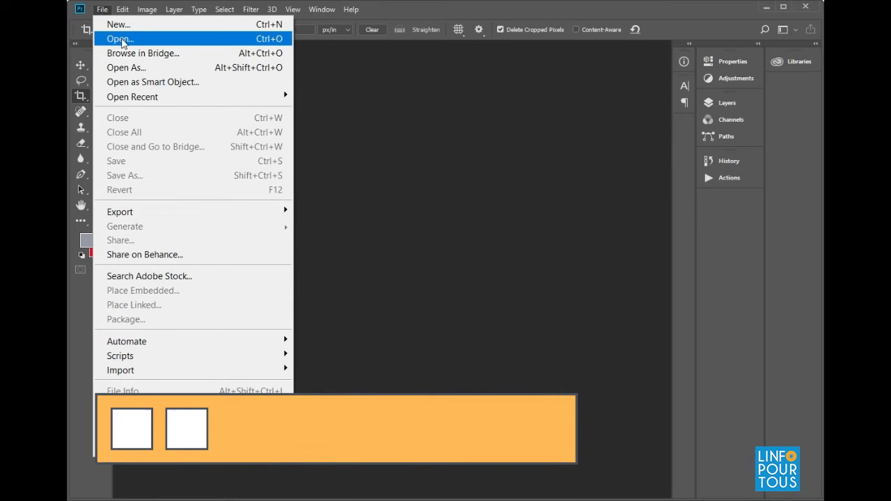
{"action": "left_click", "coordinate": [121, 38]}
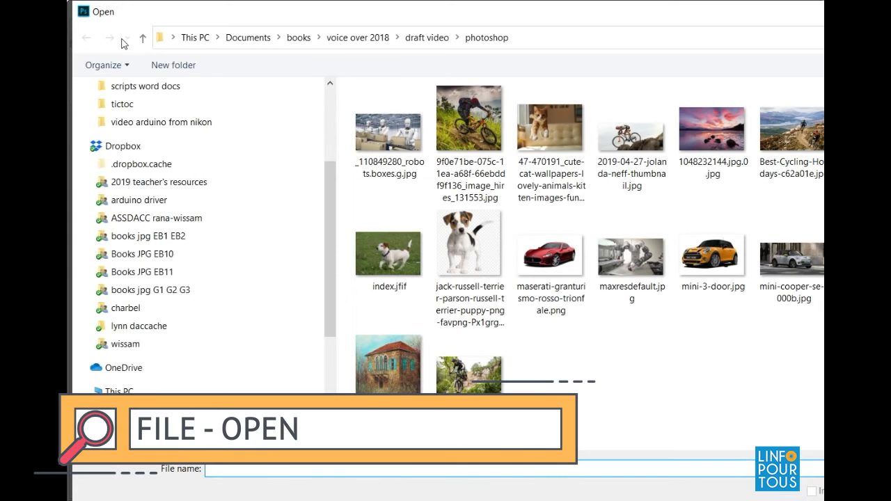
{"action": "double_click", "coordinate": [550, 256]}
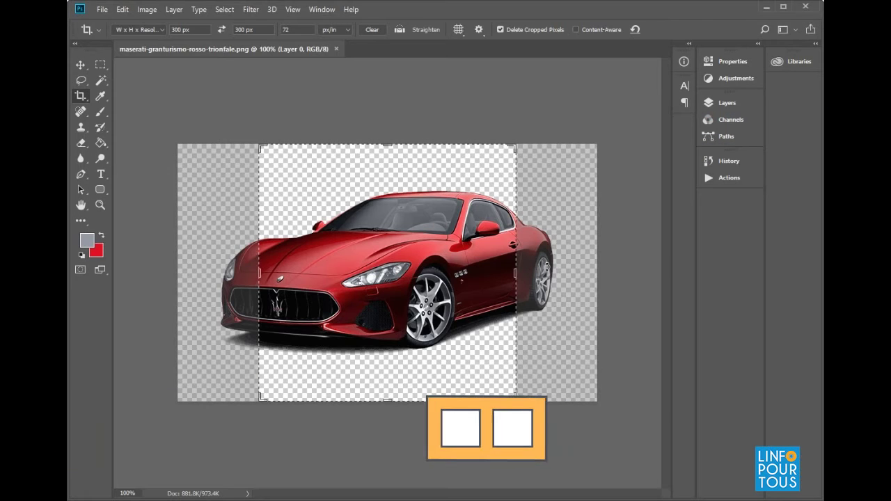
{"action": "left_click", "coordinate": [106, 66]}
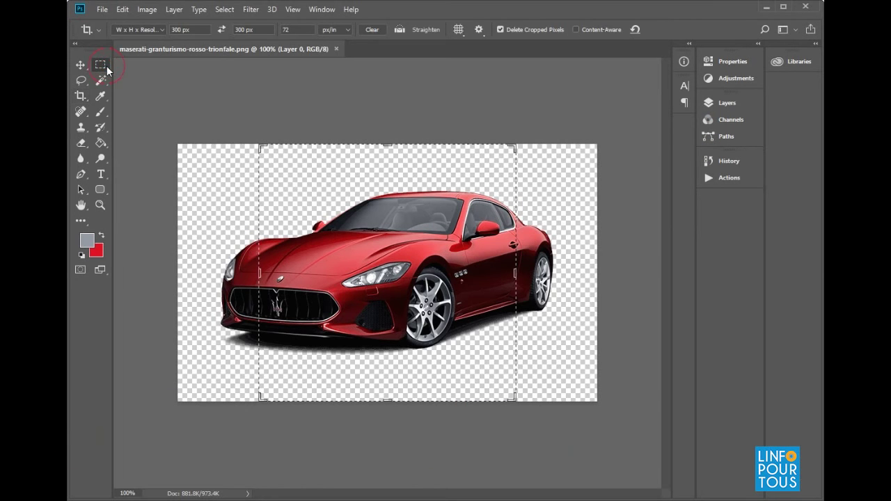
Step: Start a new blank document from the File menu
{"action": "left_click", "coordinate": [102, 9]}
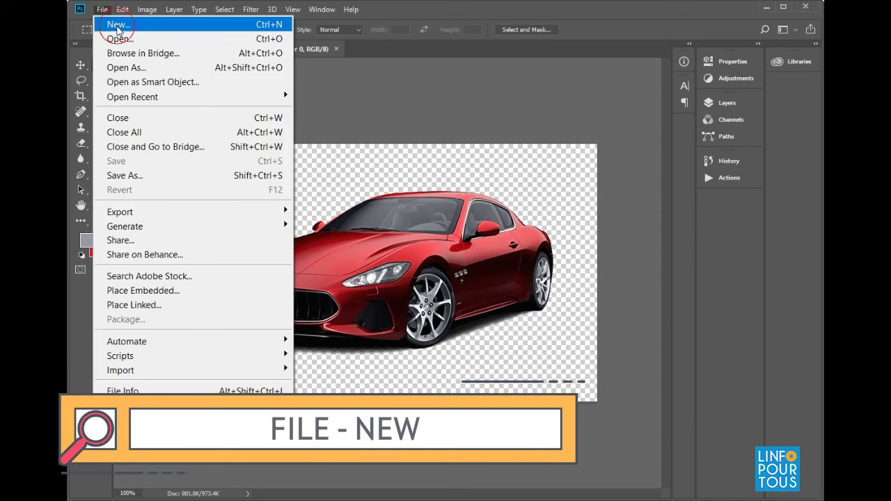
{"action": "left_click", "coordinate": [115, 25]}
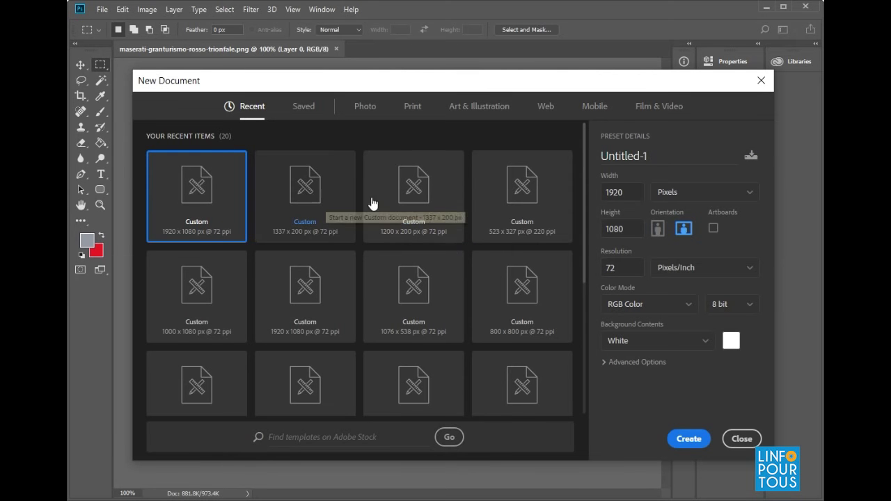
{"action": "left_click", "coordinate": [630, 192]}
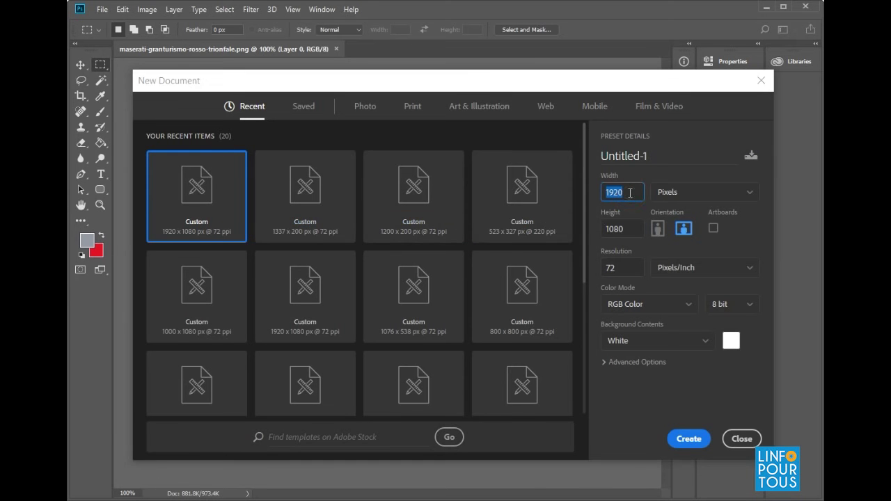
{"action": "left_click", "coordinate": [629, 228]}
{"action": "left_click", "coordinate": [624, 265]}
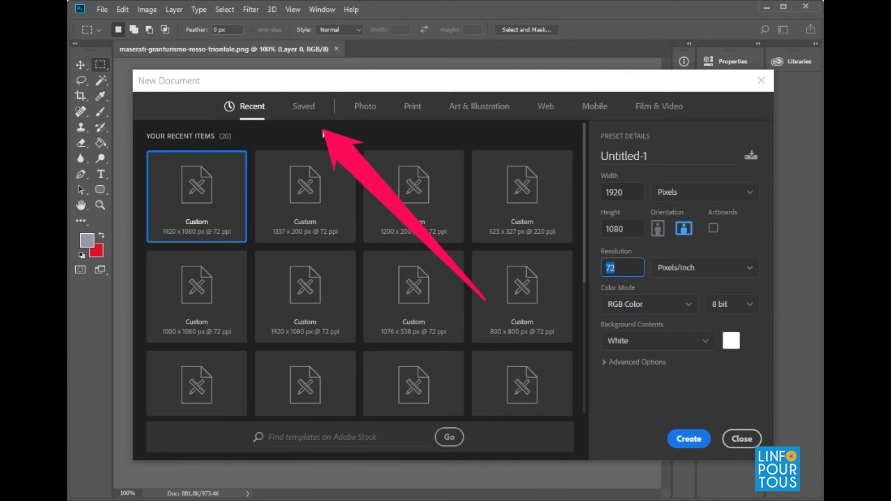
{"action": "left_click", "coordinate": [373, 109]}
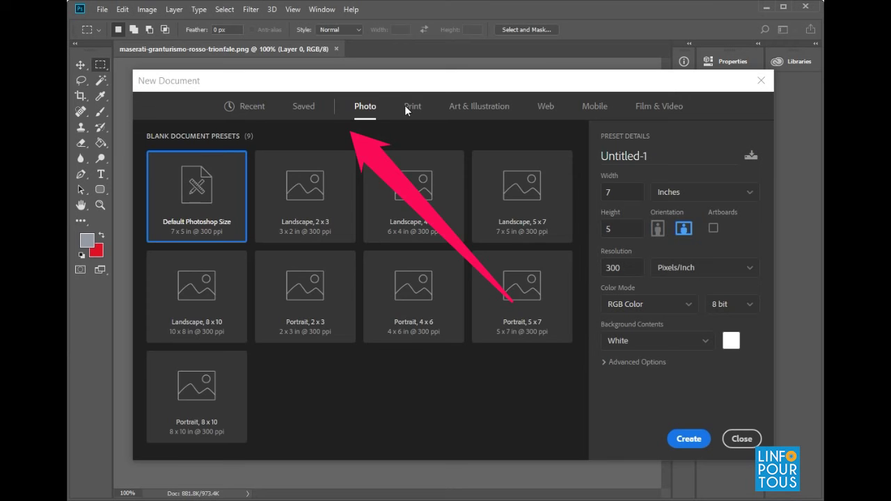
{"action": "left_click", "coordinate": [412, 108]}
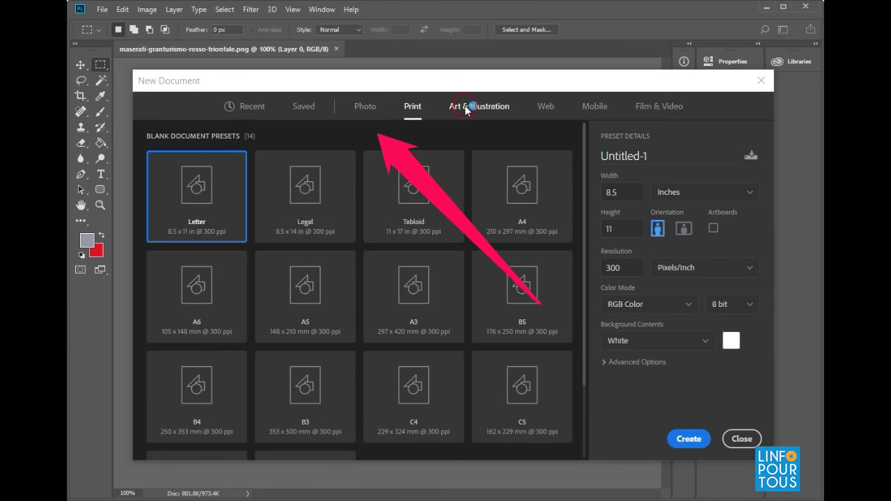
{"action": "left_click", "coordinate": [467, 110]}
{"action": "left_click", "coordinate": [366, 108]}
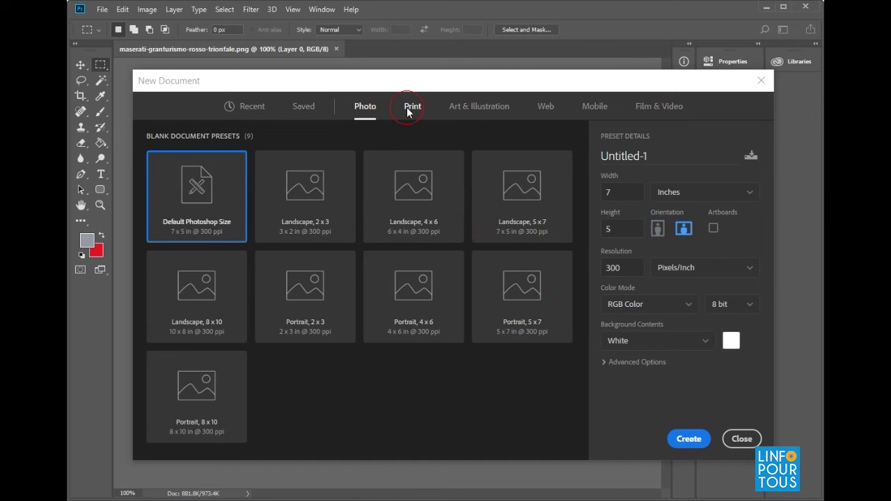
{"action": "left_click", "coordinate": [411, 108]}
{"action": "left_click", "coordinate": [490, 112]}
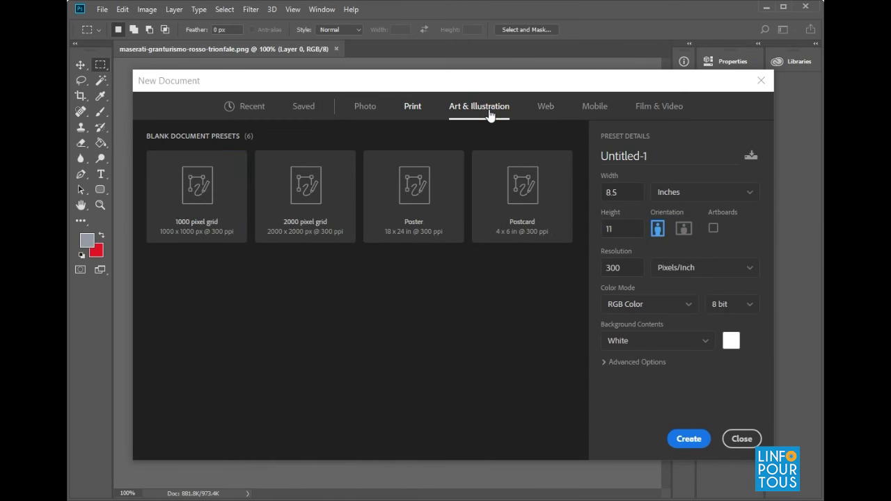
{"action": "left_click", "coordinate": [583, 109]}
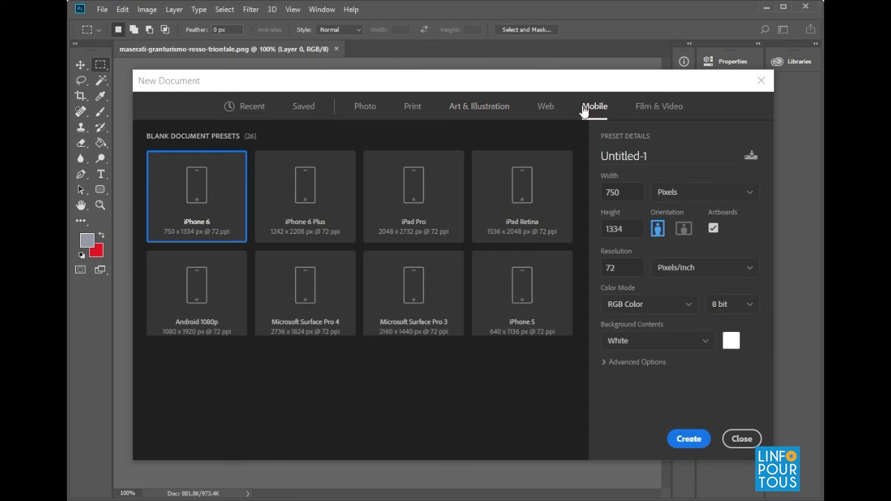
{"action": "left_click", "coordinate": [364, 110]}
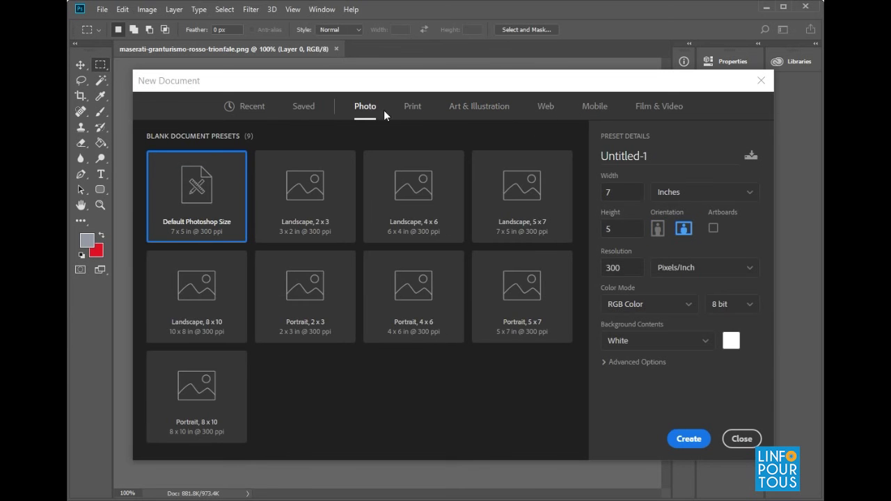
{"action": "left_click", "coordinate": [251, 106]}
{"action": "left_click", "coordinate": [632, 193]}
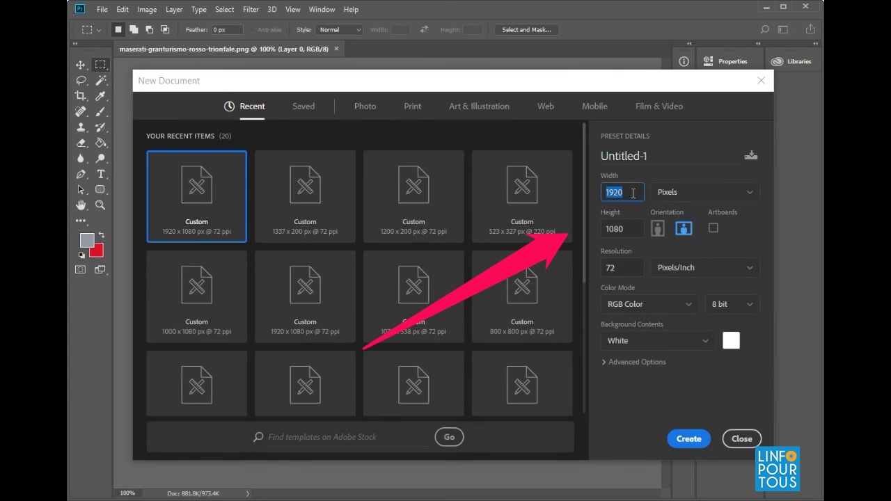
{"action": "left_click", "coordinate": [629, 228]}
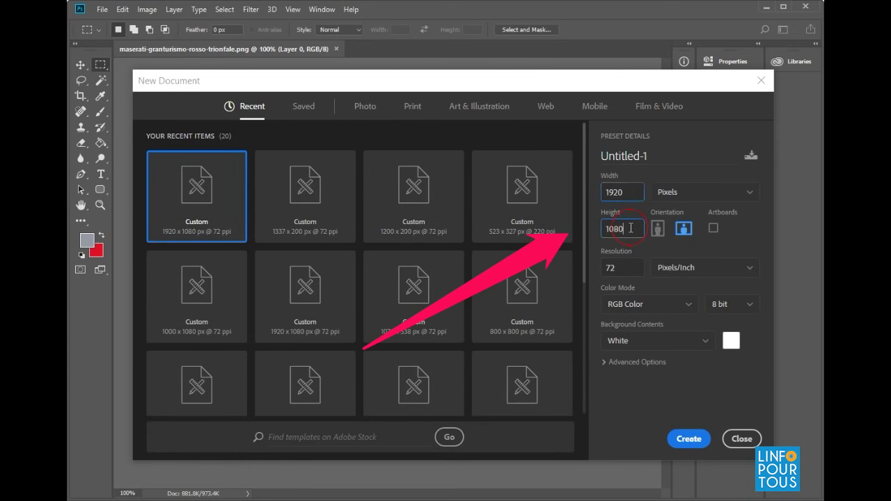
{"action": "left_click", "coordinate": [620, 266]}
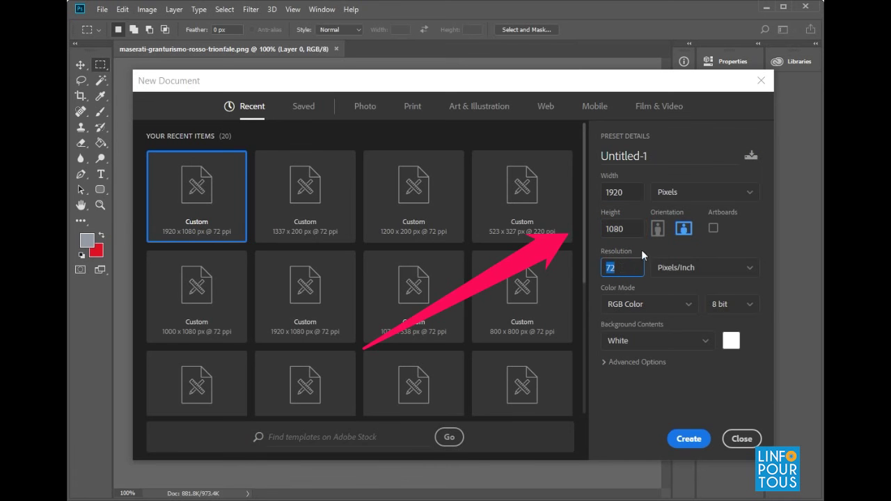
{"action": "left_click", "coordinate": [749, 197]}
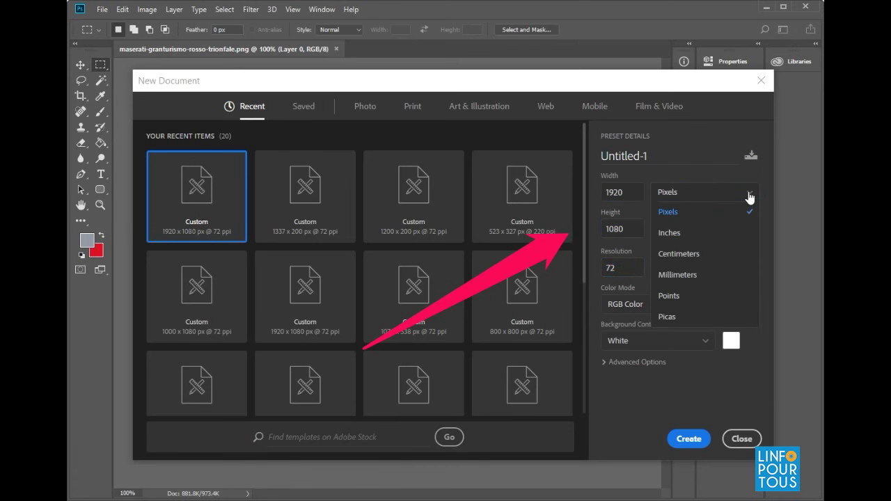
{"action": "left_click", "coordinate": [749, 198]}
{"action": "left_click", "coordinate": [626, 195]}
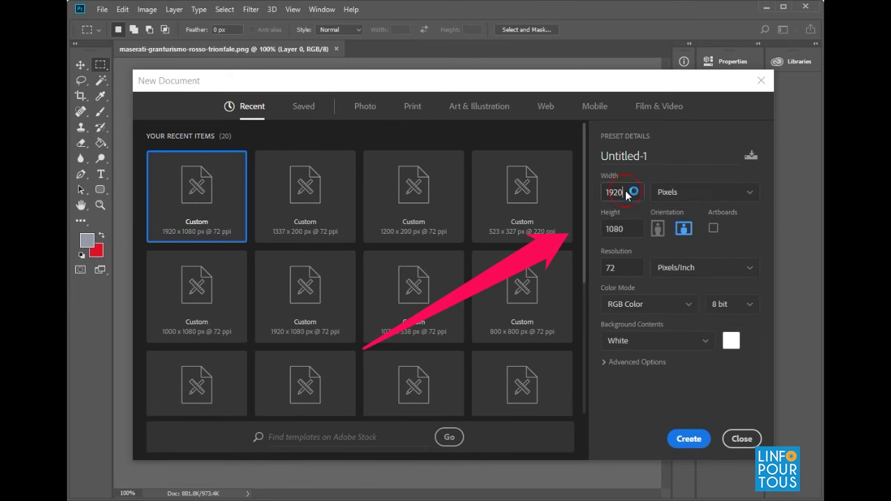
{"action": "left_click", "coordinate": [751, 193]}
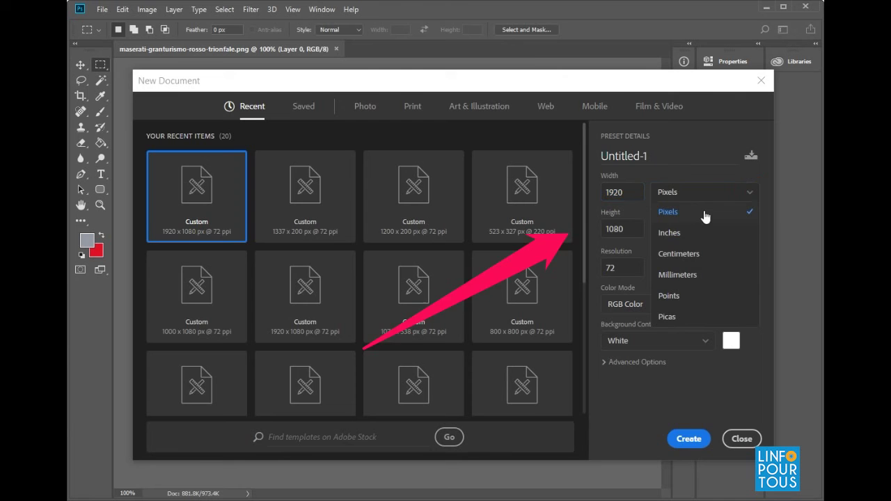
{"action": "left_click", "coordinate": [691, 254]}
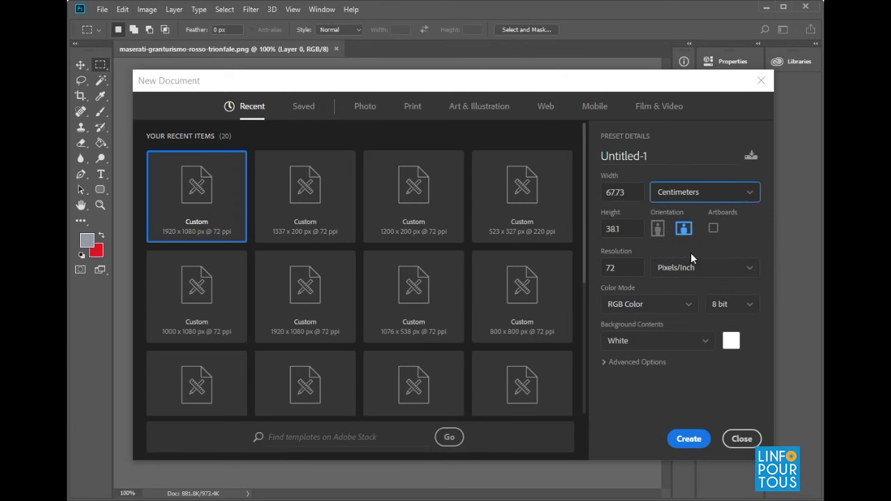
{"action": "left_click", "coordinate": [752, 195]}
{"action": "left_click", "coordinate": [710, 212]}
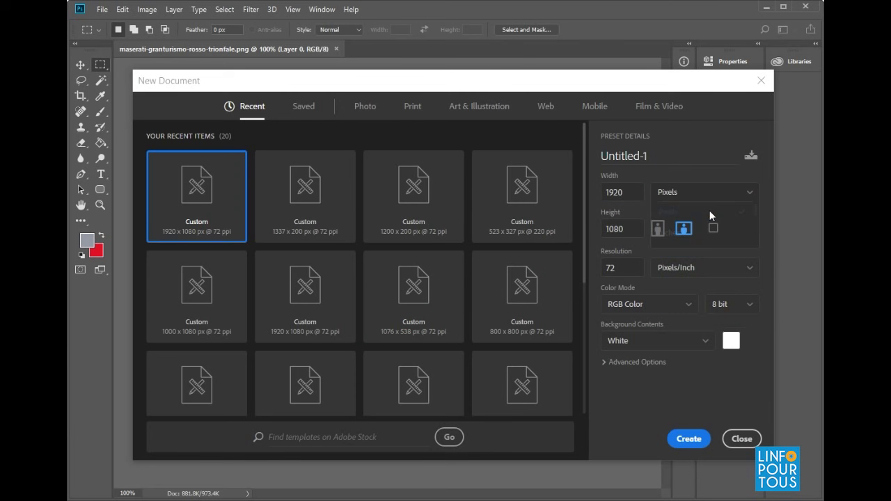
{"action": "double_click", "coordinate": [633, 195]}
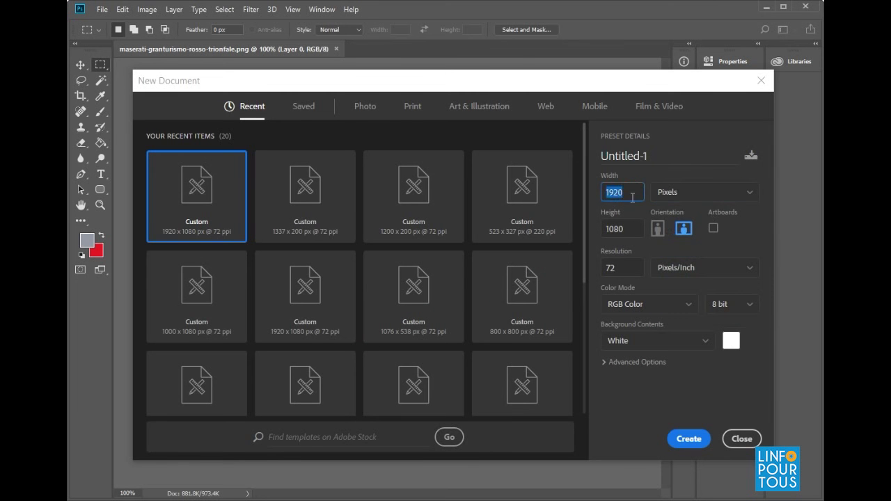
{"action": "double_click", "coordinate": [632, 272]}
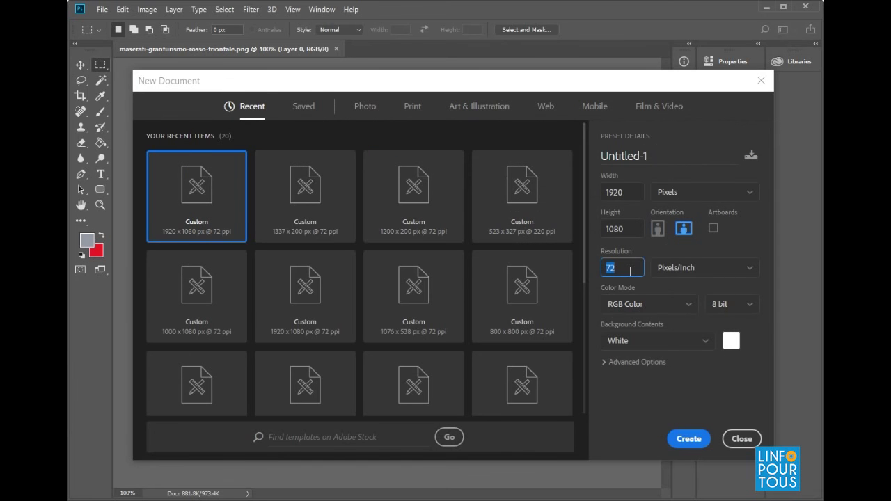
{"action": "left_click", "coordinate": [624, 270]}
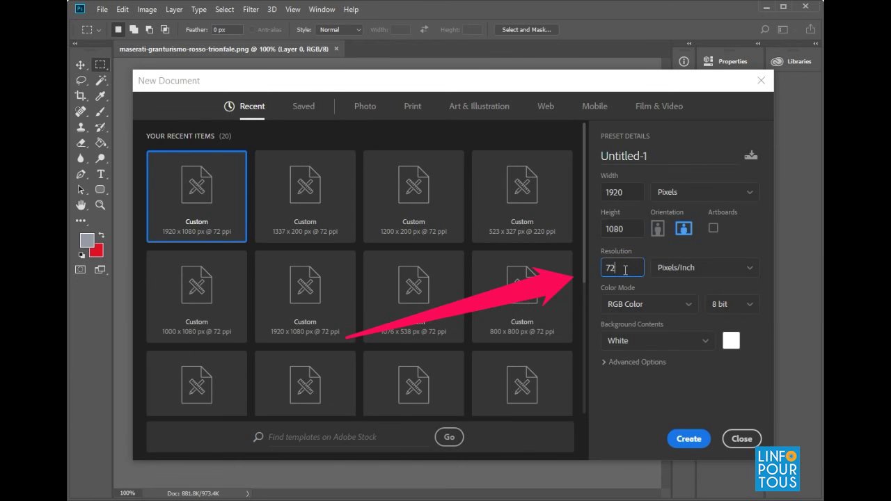
Step: Switch the document size units to Centimeters and set resolution to 300
{"action": "left_click", "coordinate": [631, 193]}
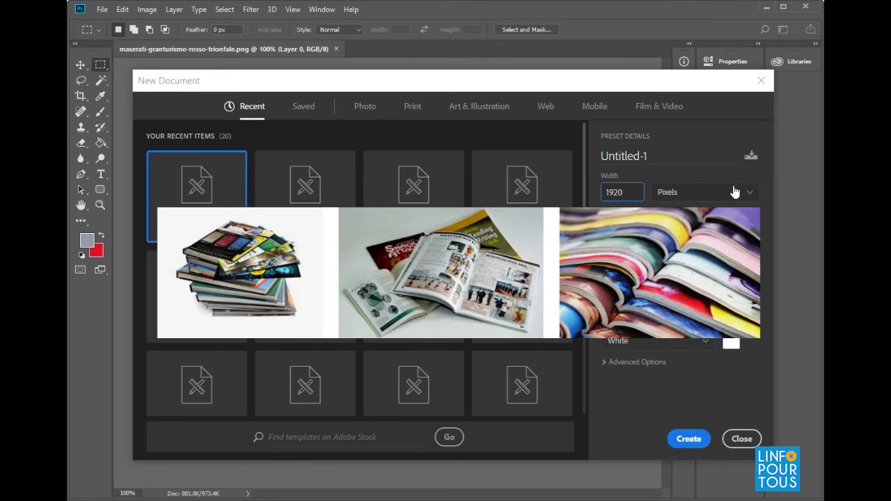
{"action": "left_click", "coordinate": [750, 194]}
{"action": "left_click", "coordinate": [682, 255]}
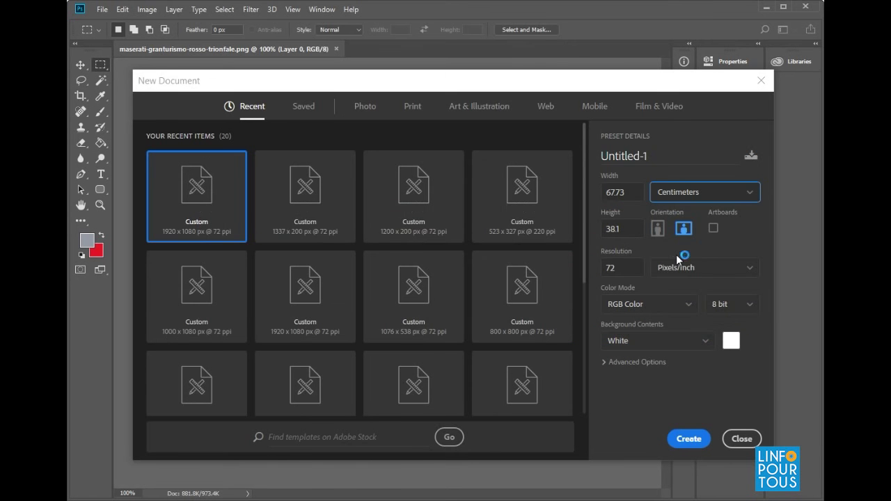
{"action": "double_click", "coordinate": [637, 267]}
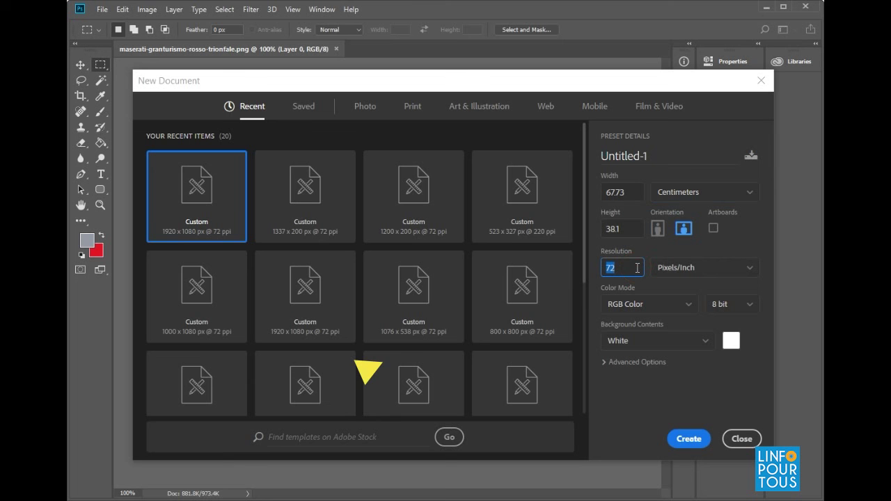
{"action": "type", "text": "300"}
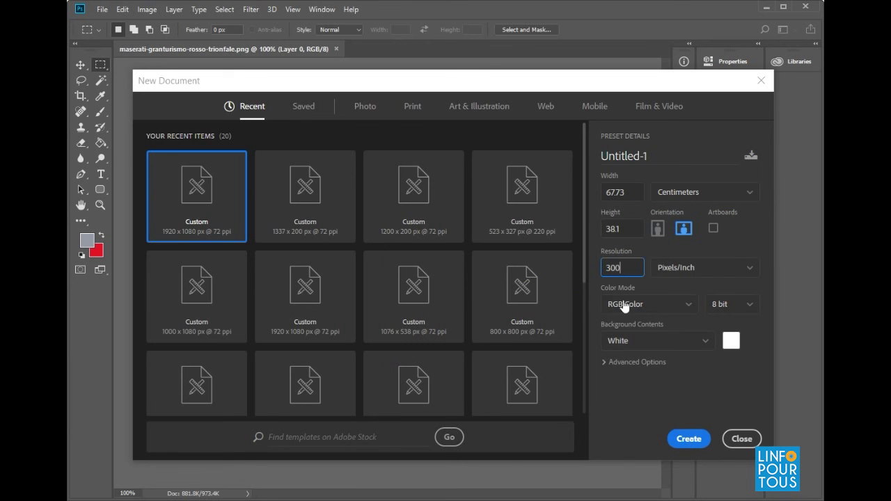
Step: Select the 67.73 width value and open, then dismiss, the units list
{"action": "left_click_drag", "start_coordinate": [635, 192], "coordinate": [597, 193]}
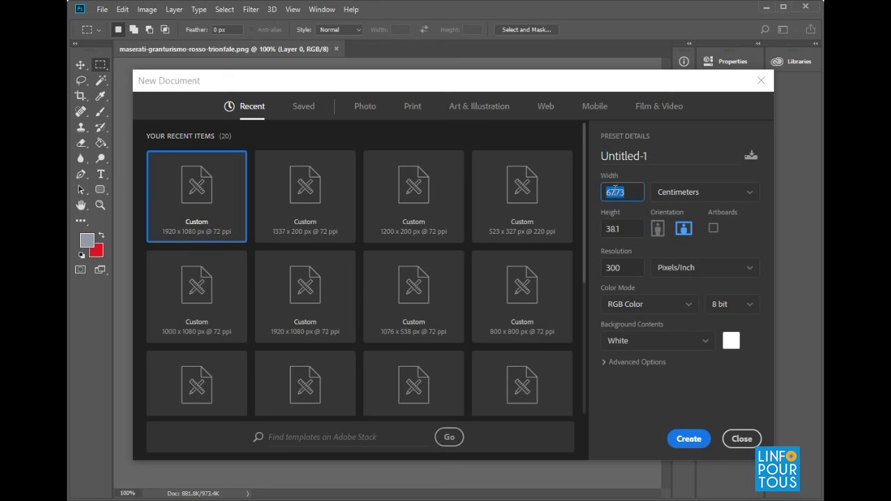
{"action": "left_click", "coordinate": [751, 193]}
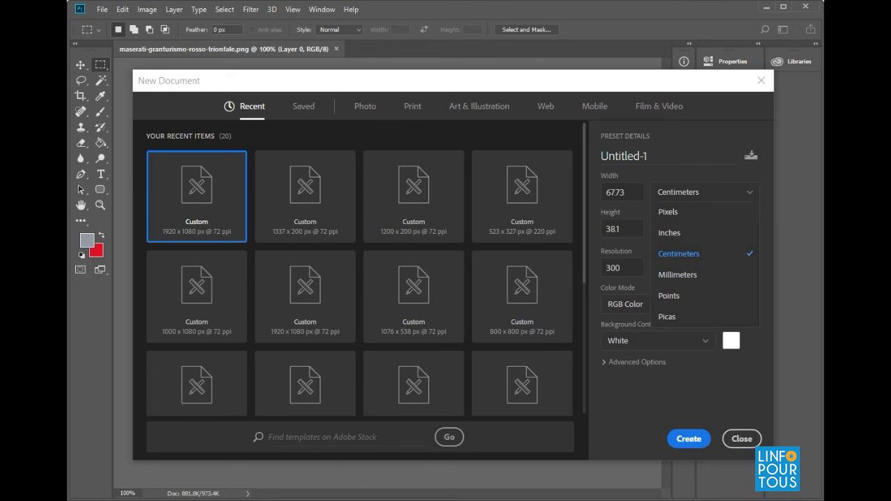
{"action": "left_click", "coordinate": [692, 213]}
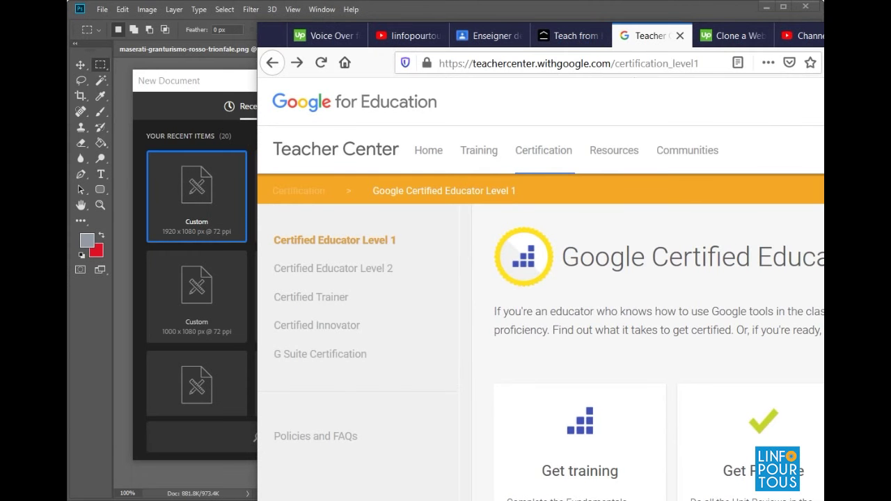
Step: Google 'size of the cover page on facebook' and highlight the 1200 x 628 answer
{"action": "left_click_drag", "start_coordinate": [884, 38], "coordinate": [723, 40]}
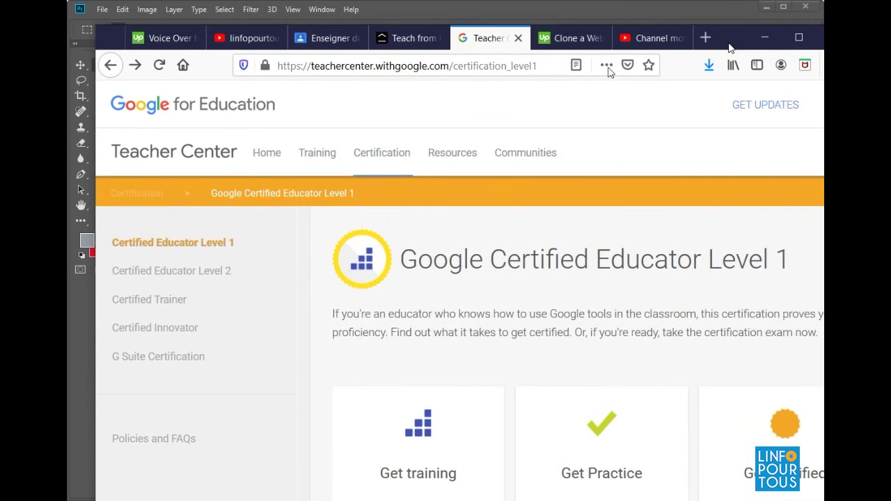
{"action": "left_click", "coordinate": [453, 64]}
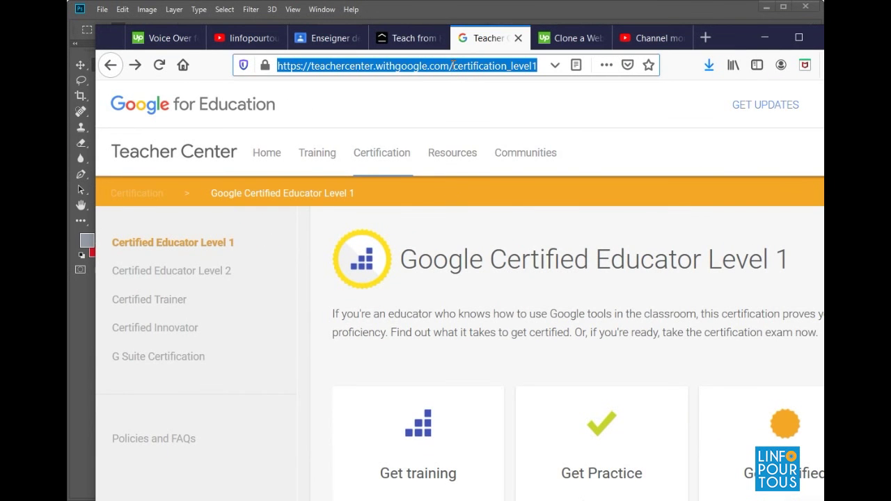
{"action": "type", "text": "size of "}
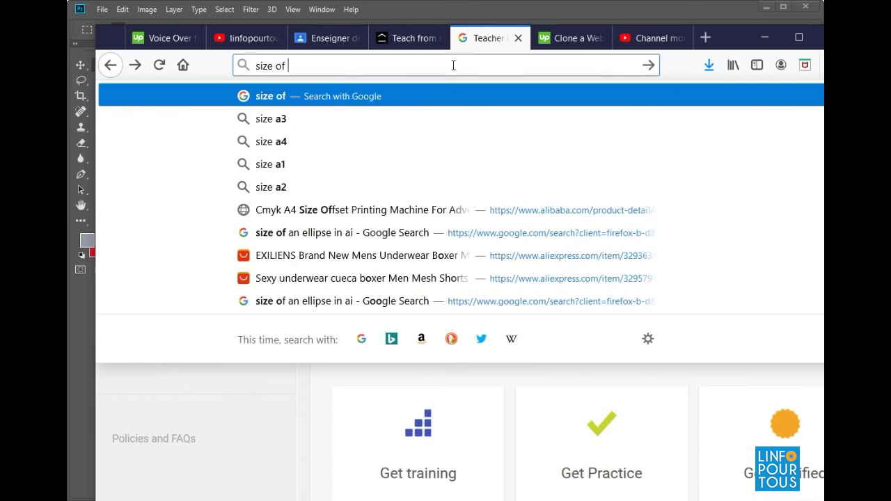
{"action": "type", "text": "the cover pa"}
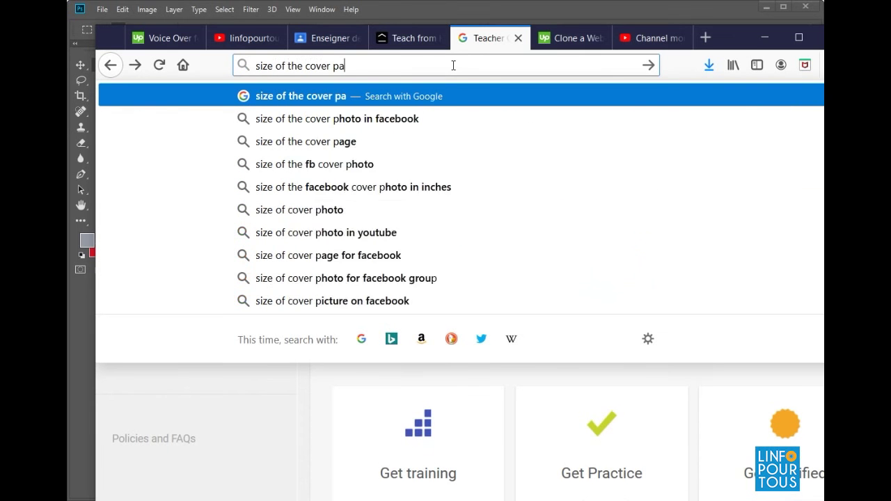
{"action": "type", "text": "ge on face"}
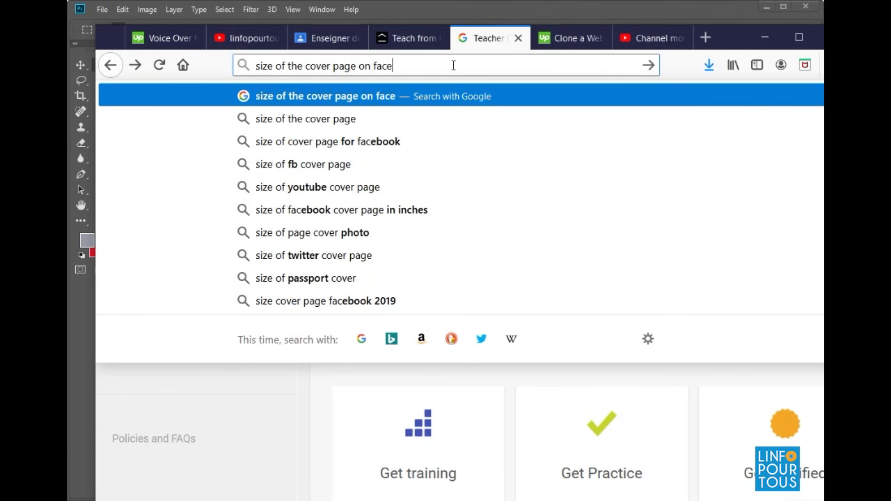
{"action": "type", "text": "book"}
{"action": "key", "text": "Return"}
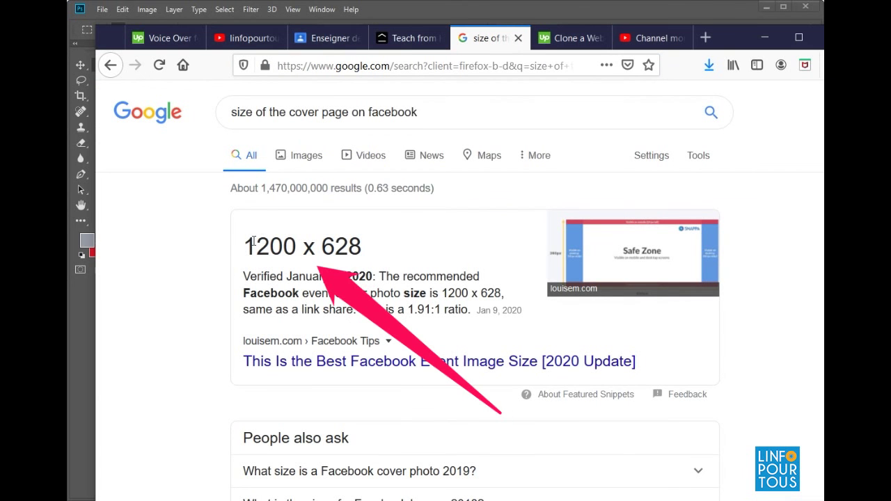
{"action": "left_click_drag", "start_coordinate": [247, 243], "coordinate": [366, 241]}
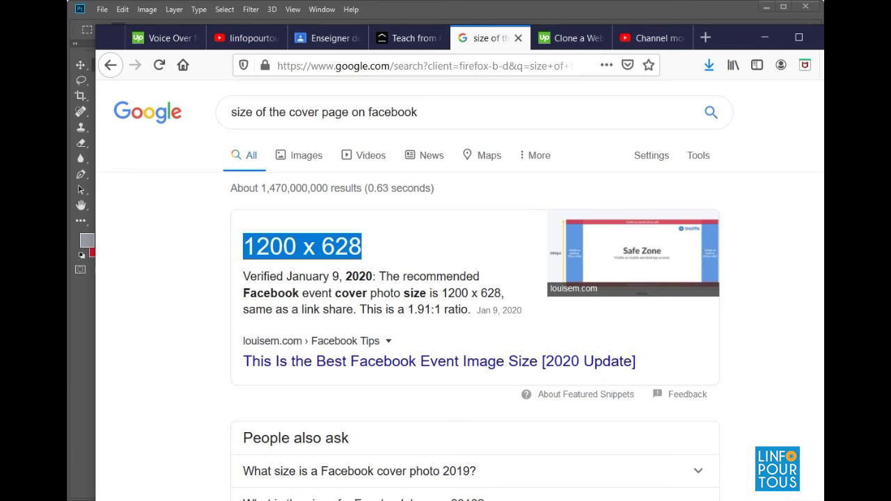
Step: In Photoshop, enter width 1200 and height 628 centimeters, then switch units to Pixels
{"action": "left_click", "coordinate": [150, 487]}
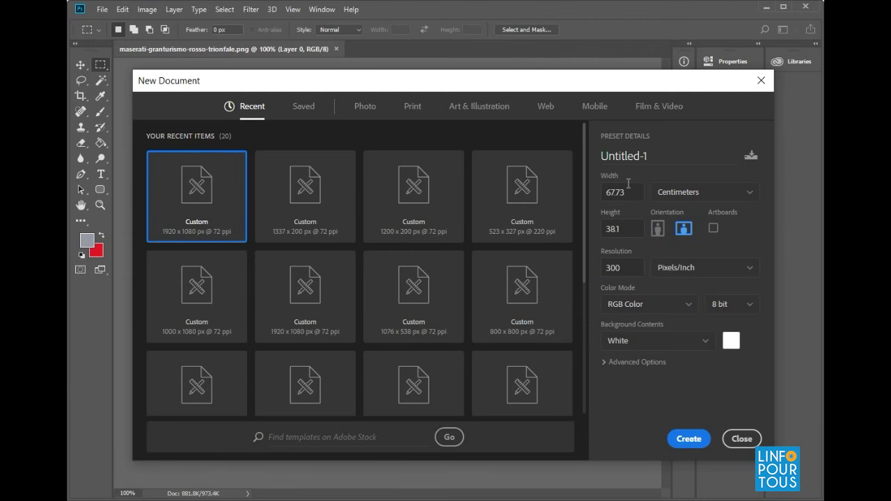
{"action": "left_click_drag", "start_coordinate": [628, 191], "coordinate": [600, 193]}
{"action": "type", "text": "1200"}
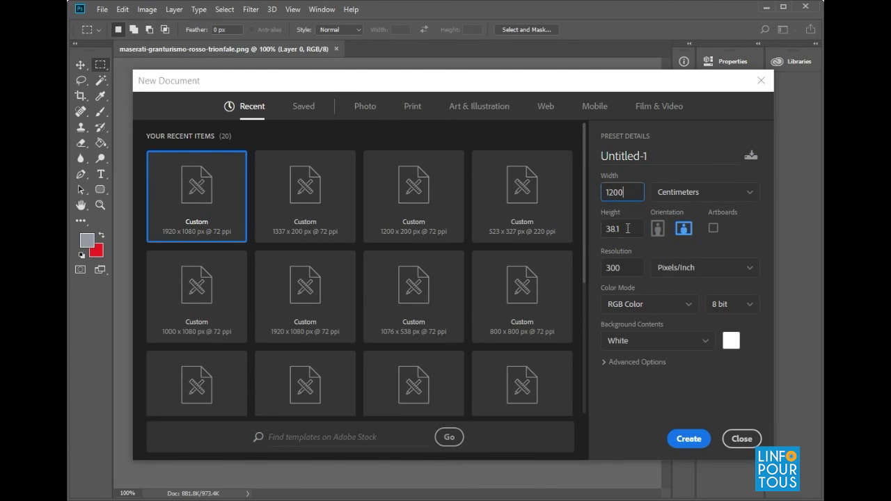
{"action": "left_click_drag", "start_coordinate": [629, 229], "coordinate": [604, 234]}
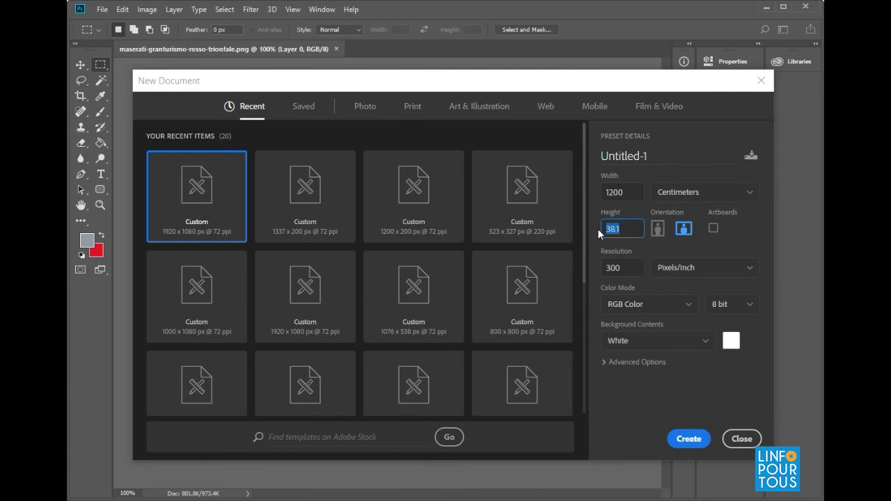
{"action": "type", "text": "628"}
{"action": "left_click", "coordinate": [745, 198]}
{"action": "left_click", "coordinate": [722, 208]}
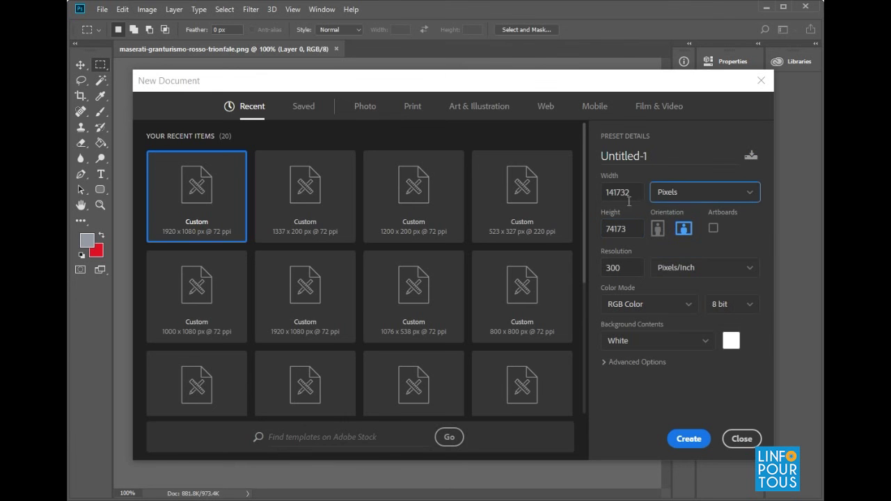